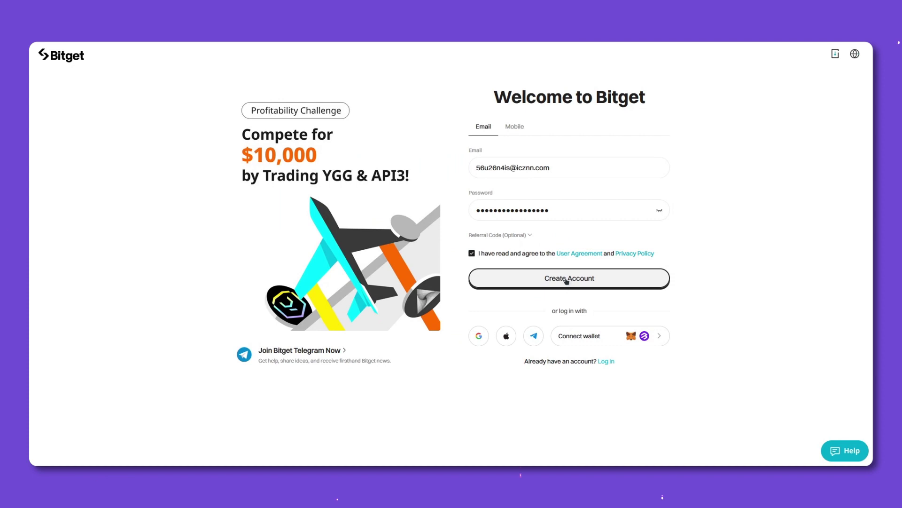
- Pass the slide-puzzle verification and enter the emailed code to create the Bitget account
{"action": "left_click", "coordinate": [567, 279]}
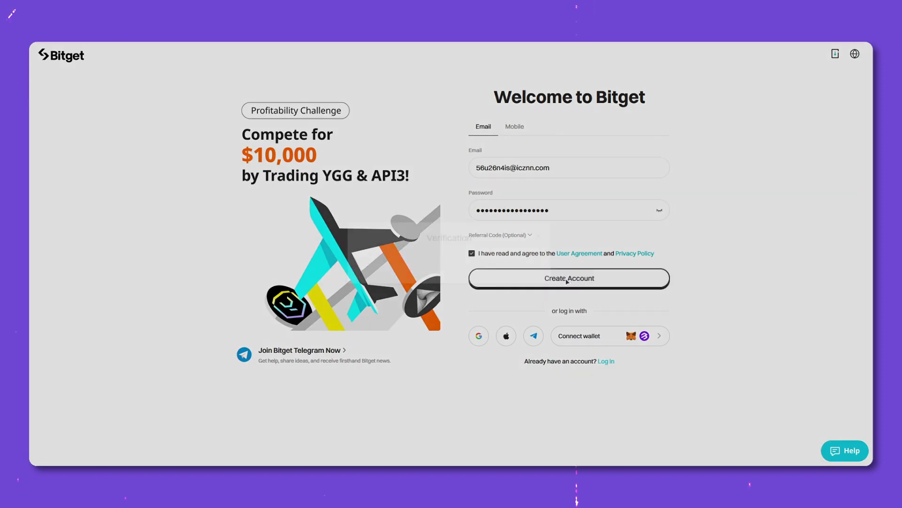
{"action": "left_click", "coordinate": [449, 264]}
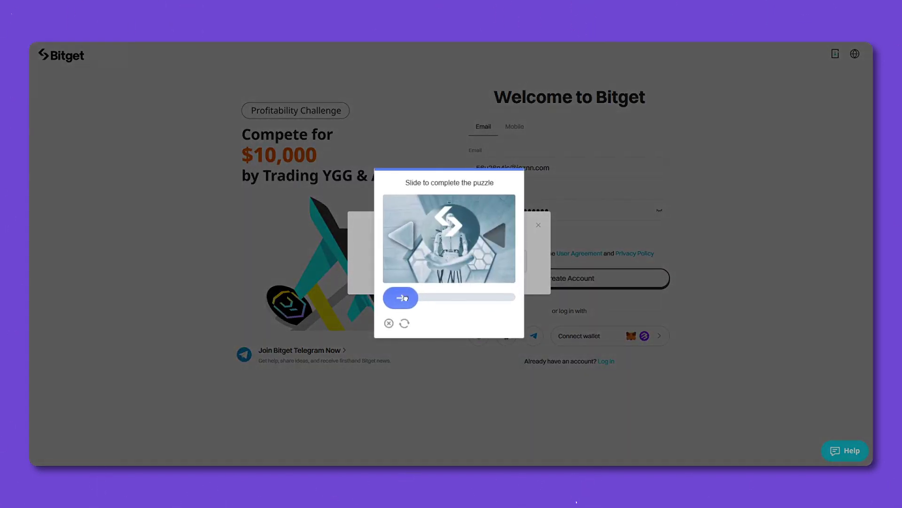
{"action": "left_click_drag", "start_coordinate": [403, 297], "coordinate": [494, 298]}
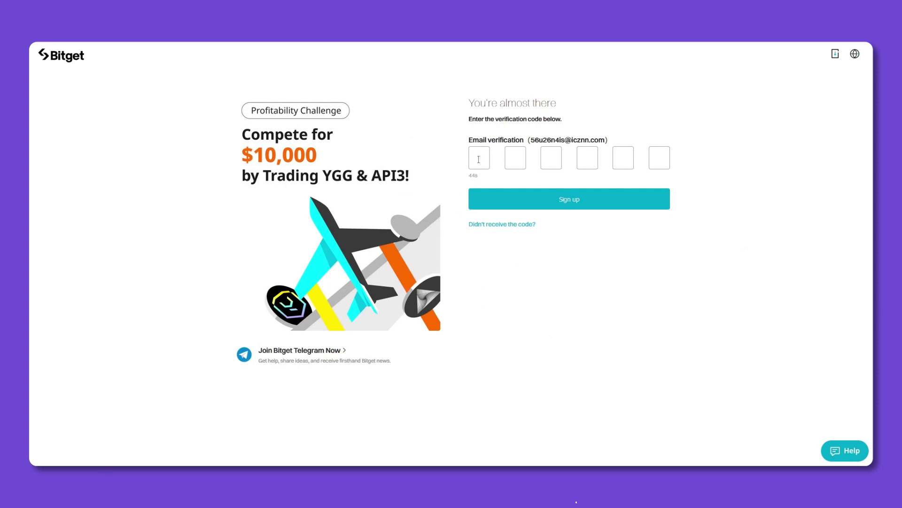
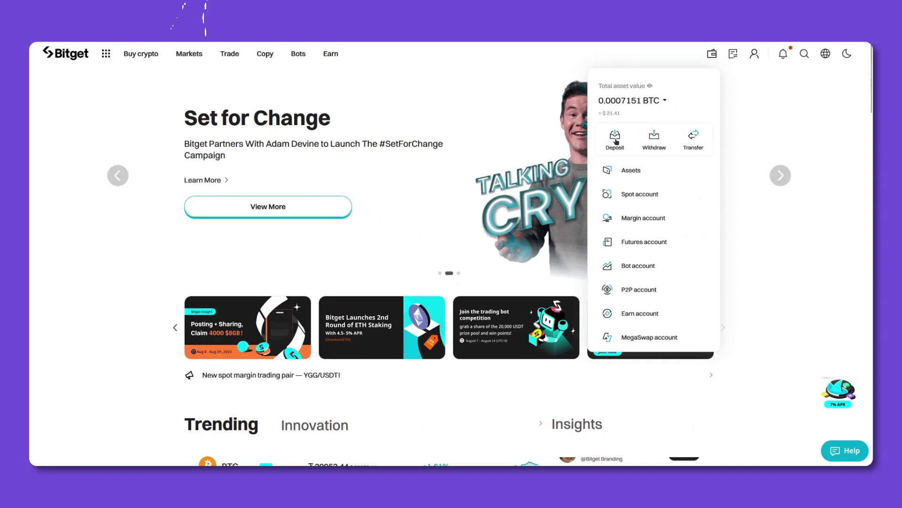
- Open the USDT deposit page on the TRC20 network
{"action": "left_click", "coordinate": [616, 141]}
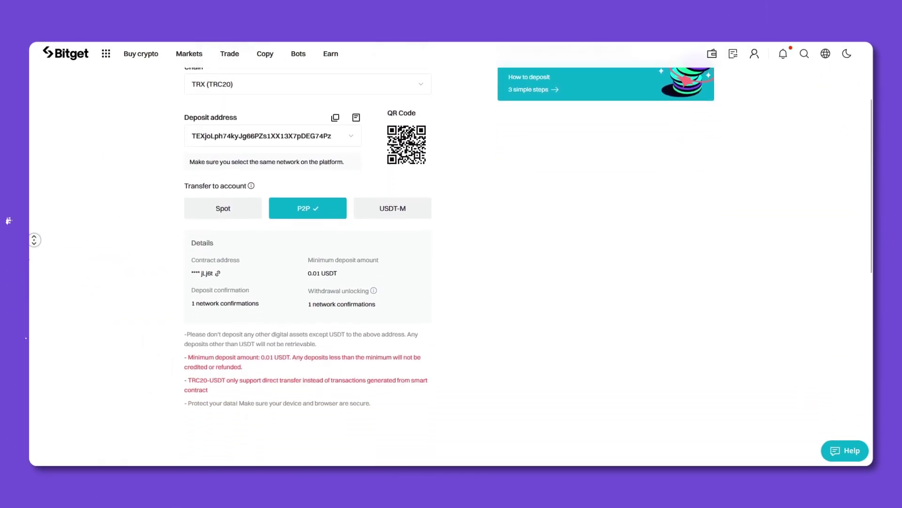
- Scroll down to the deposit history showing the succeeded 20 USDT deposit
{"action": "scroll", "coordinate": [308, 254], "scroll_direction": "down", "scroll_amount": 1}
{"action": "scroll", "coordinate": [308, 254], "scroll_direction": "down", "scroll_amount": 1}
{"action": "scroll", "coordinate": [308, 254], "scroll_direction": "down", "scroll_amount": 1}
{"action": "scroll", "coordinate": [308, 254], "scroll_direction": "down", "scroll_amount": 1}
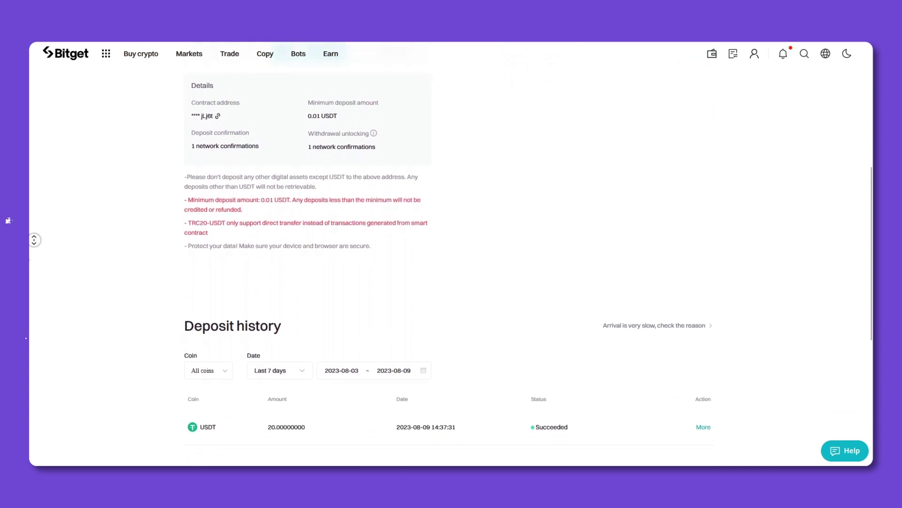
{"action": "scroll", "coordinate": [308, 254], "scroll_direction": "down", "scroll_amount": 1}
{"action": "scroll", "coordinate": [308, 254], "scroll_direction": "down", "scroll_amount": 1}
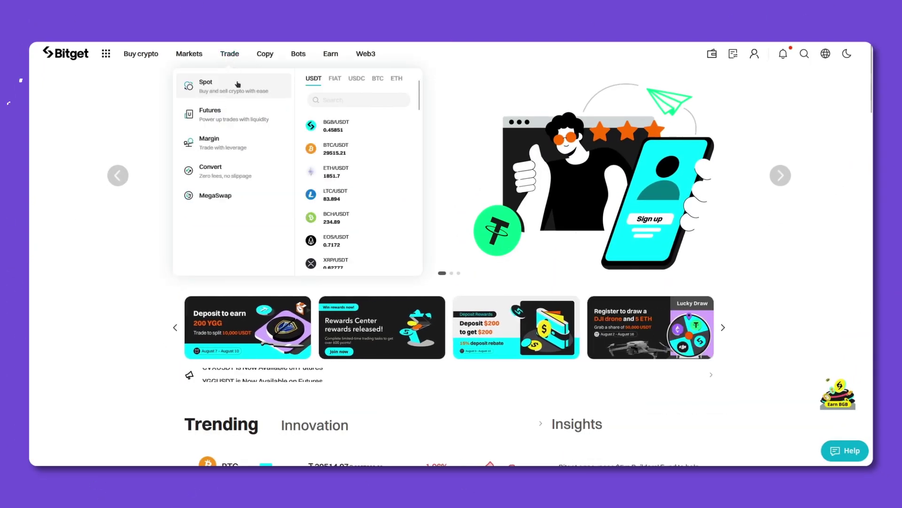
- Search for GRIMACE/USDT in spot trading and open its trading page
{"action": "left_click", "coordinate": [361, 147]}
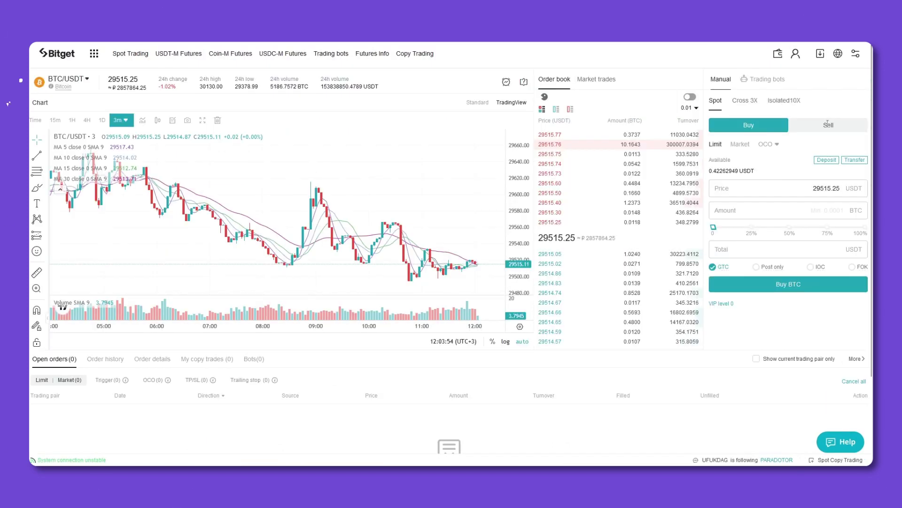
{"action": "left_click", "coordinate": [828, 123]}
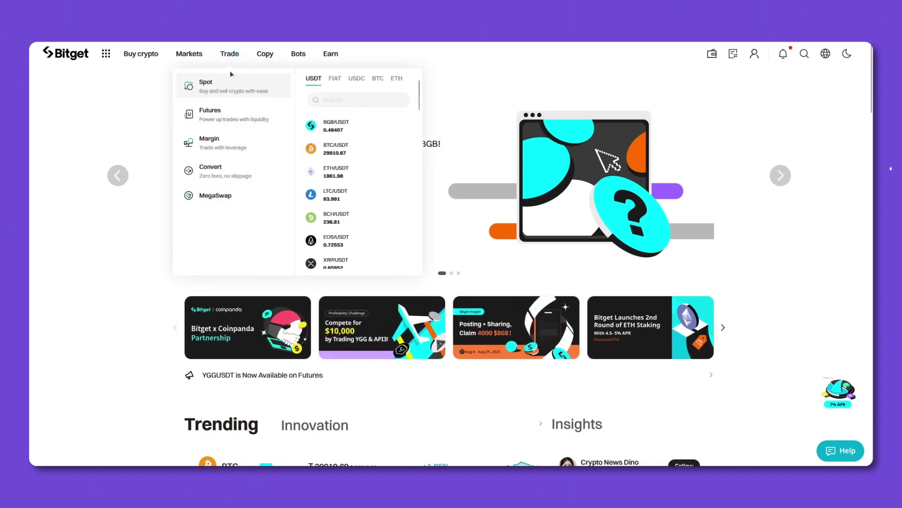
{"action": "mouse_move", "coordinate": [229, 54]}
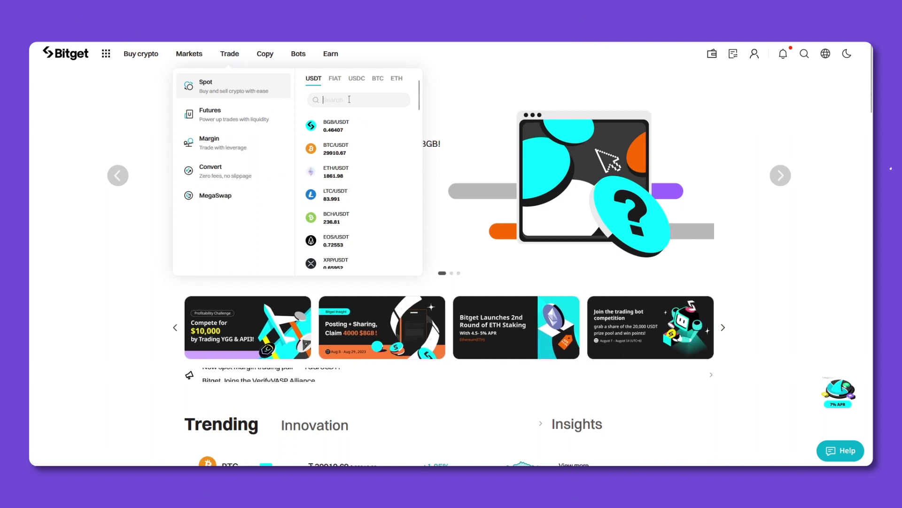
{"action": "type", "text": "GRIMACE/USDT"}
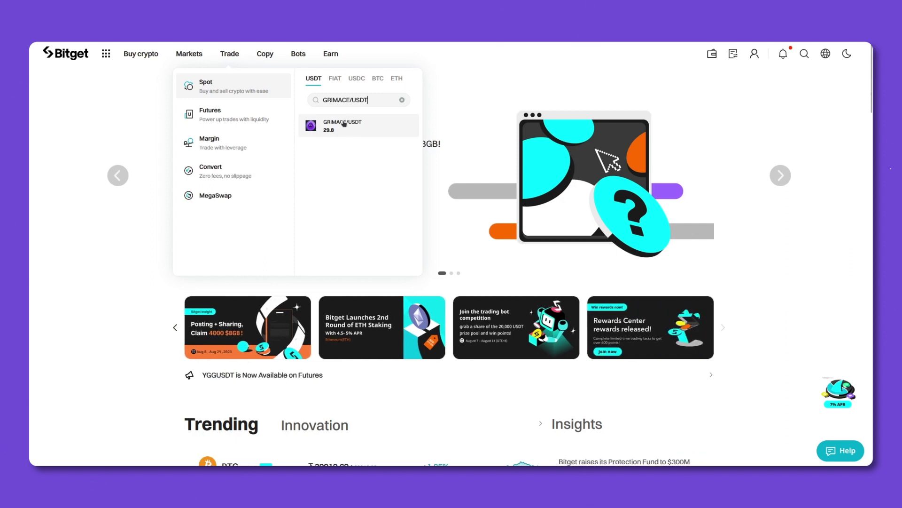
{"action": "left_click", "coordinate": [350, 125]}
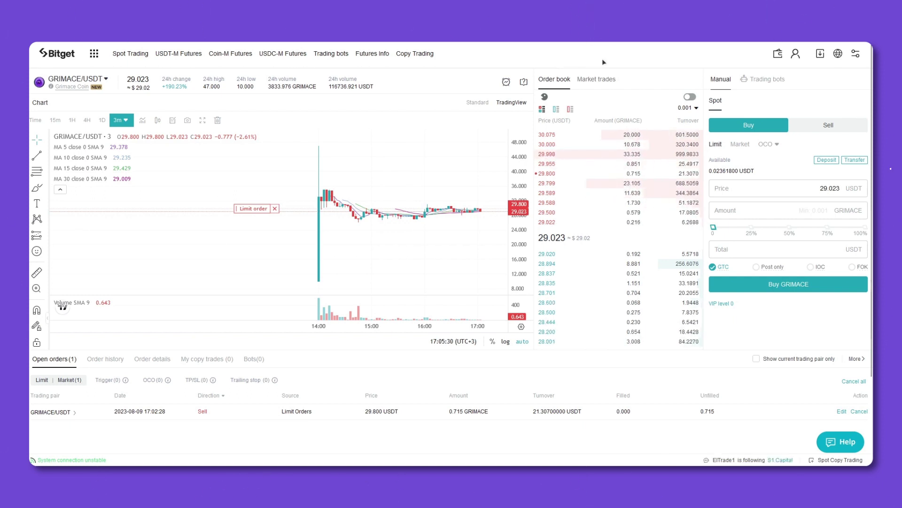
- Switch the GRIMACE buy form between order types to reach a market order with 20.36 USDT available
{"action": "left_click", "coordinate": [740, 144]}
{"action": "left_click", "coordinate": [716, 145]}
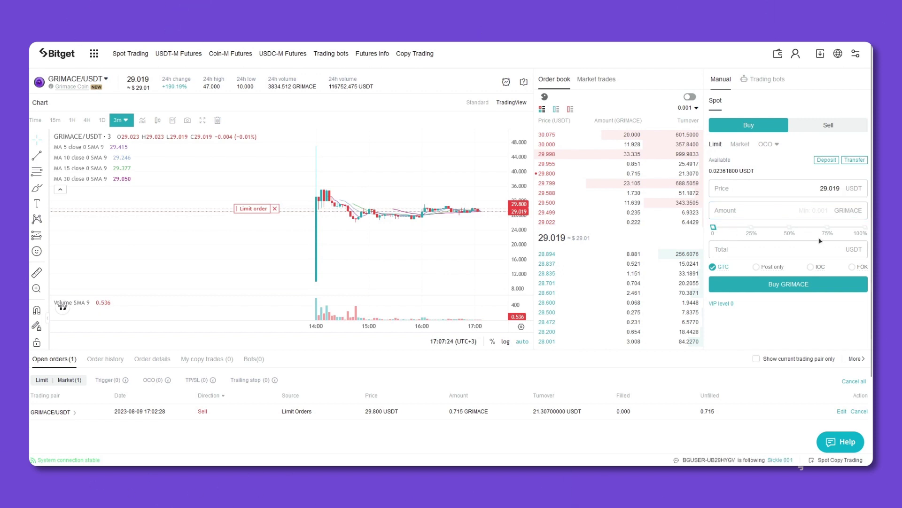
{"action": "left_click", "coordinate": [741, 144]}
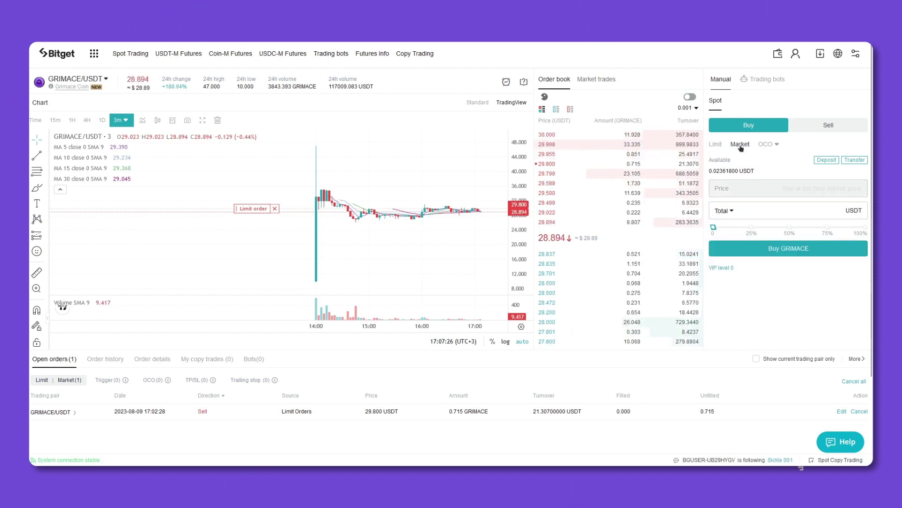
{"action": "left_click", "coordinate": [764, 145]}
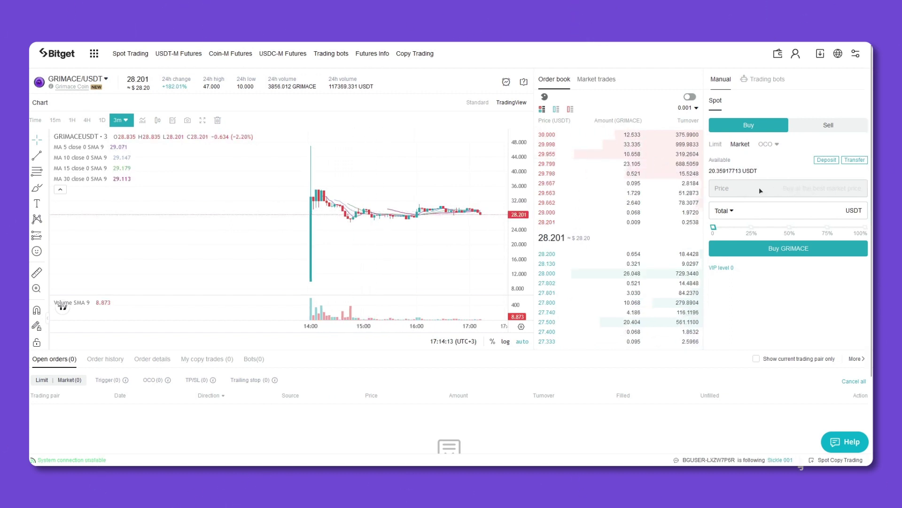
- Market-buy GRIMACE with the full 20.36 USDT balance and confirm the order
{"action": "left_click", "coordinate": [752, 228]}
{"action": "left_click_drag", "start_coordinate": [750, 227], "coordinate": [866, 227]}
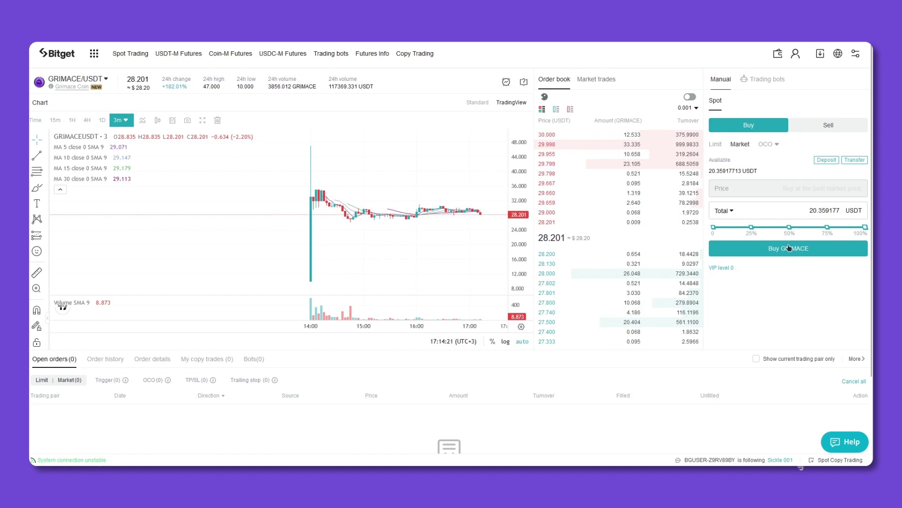
{"action": "left_click", "coordinate": [798, 250]}
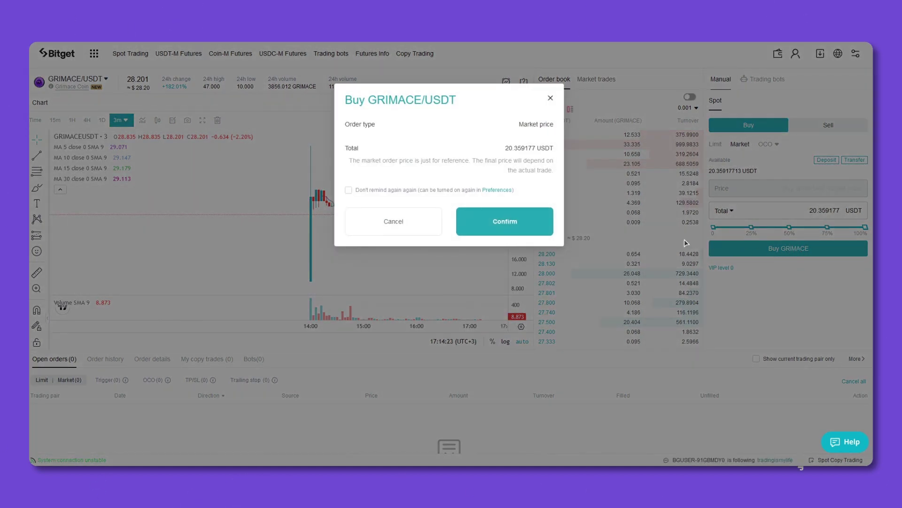
{"action": "left_click", "coordinate": [506, 222]}
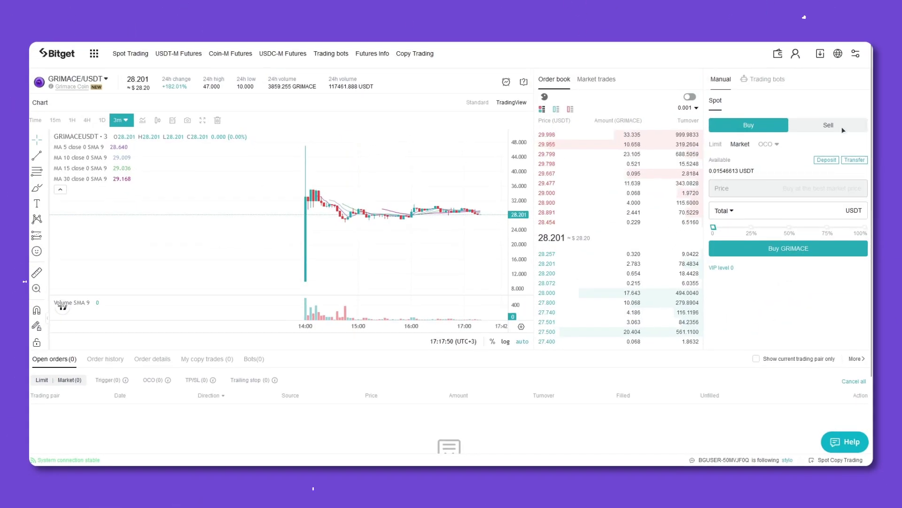
- Switch to Sell and set the amount to the full 0.696 GRIMACE balance
{"action": "left_click", "coordinate": [828, 125]}
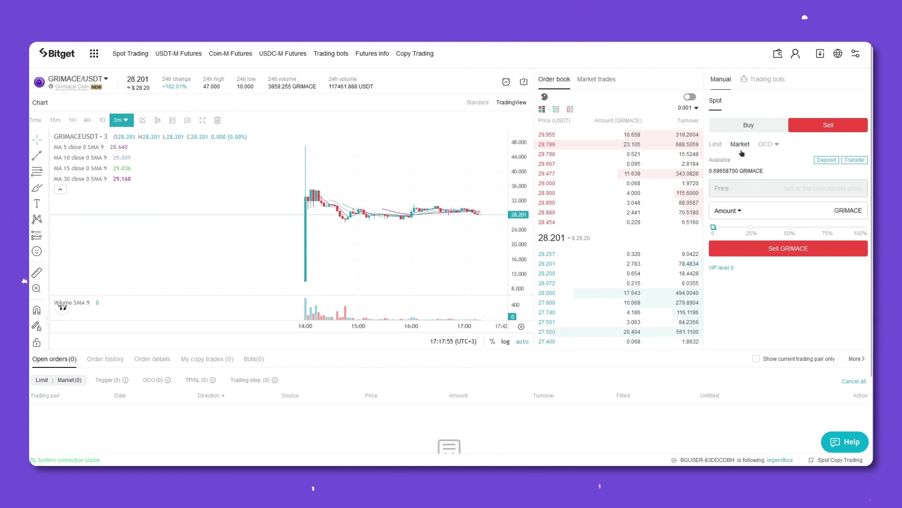
{"action": "left_click_drag", "start_coordinate": [727, 230], "coordinate": [866, 227]}
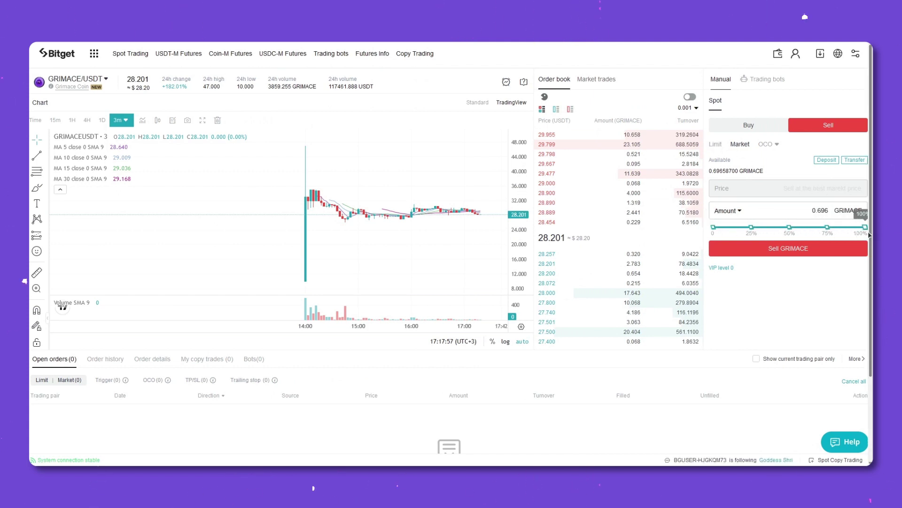